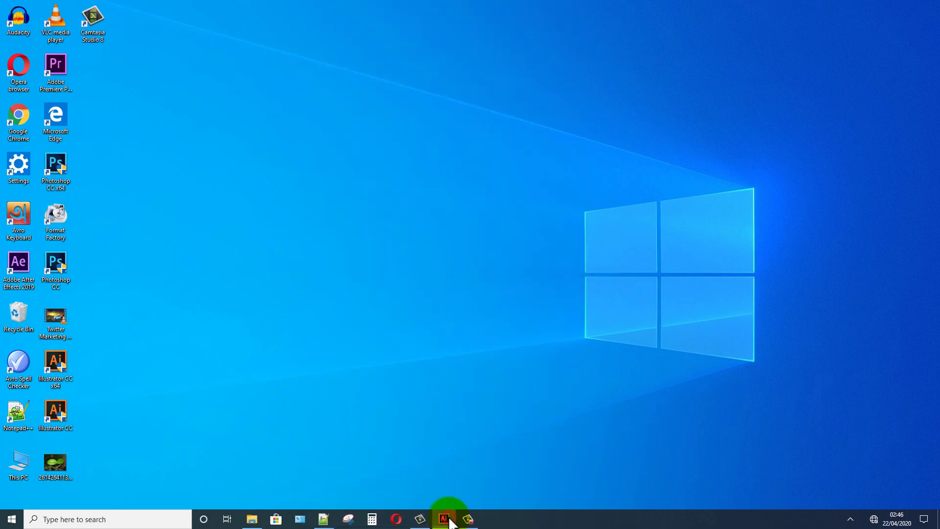
click(448, 520)
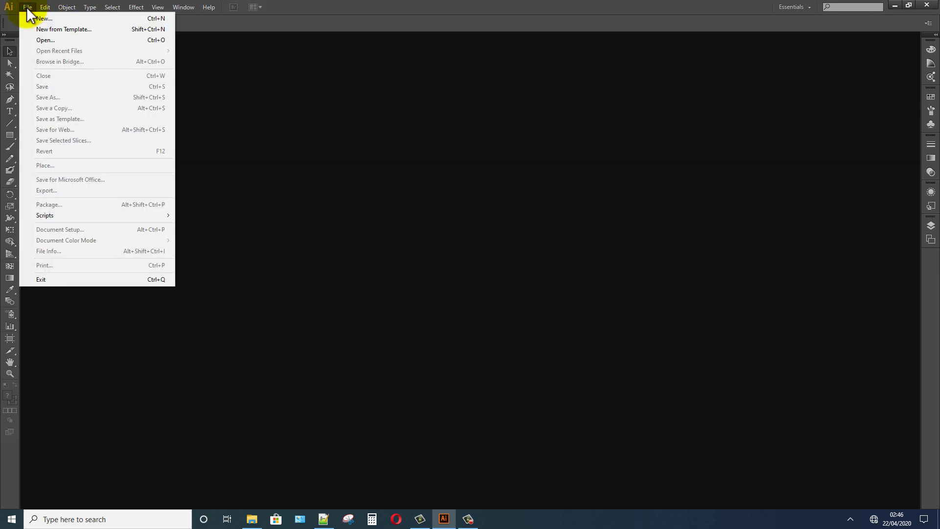
click(41, 39)
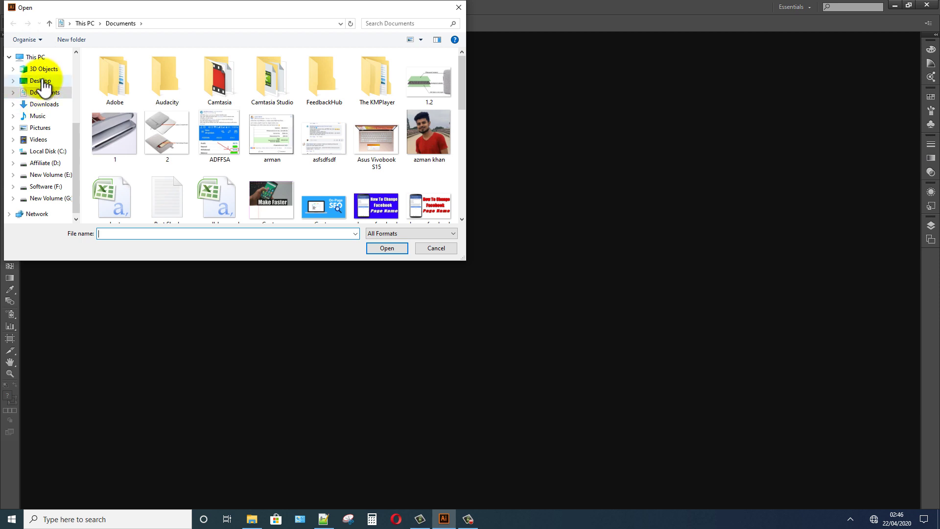
click(50, 82)
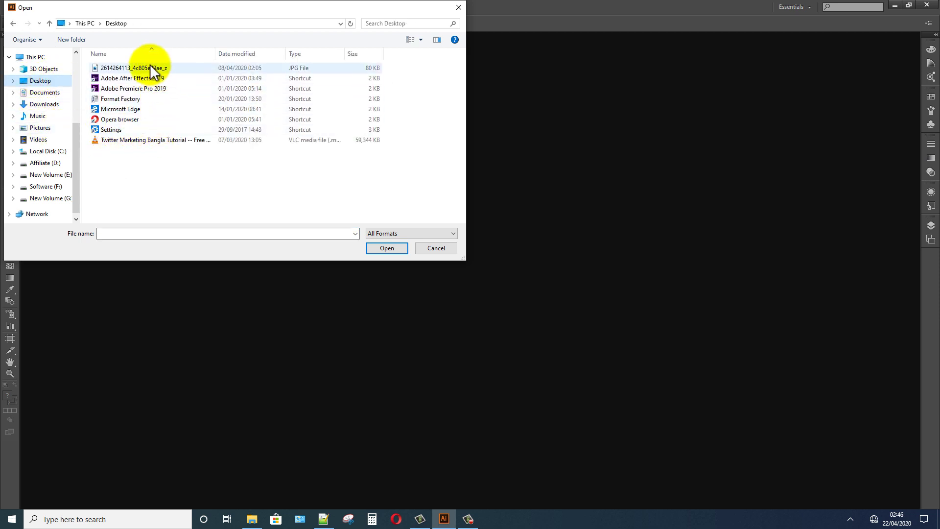
click(134, 67)
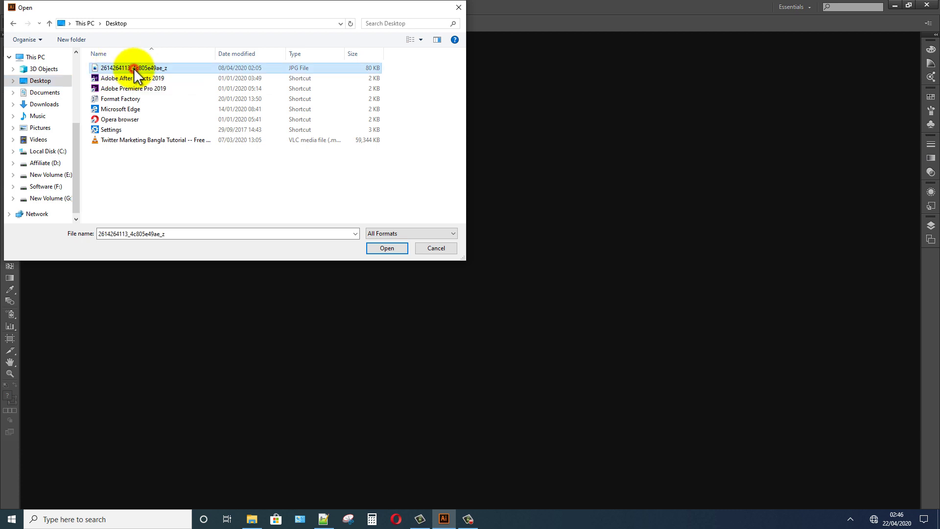
click(381, 247)
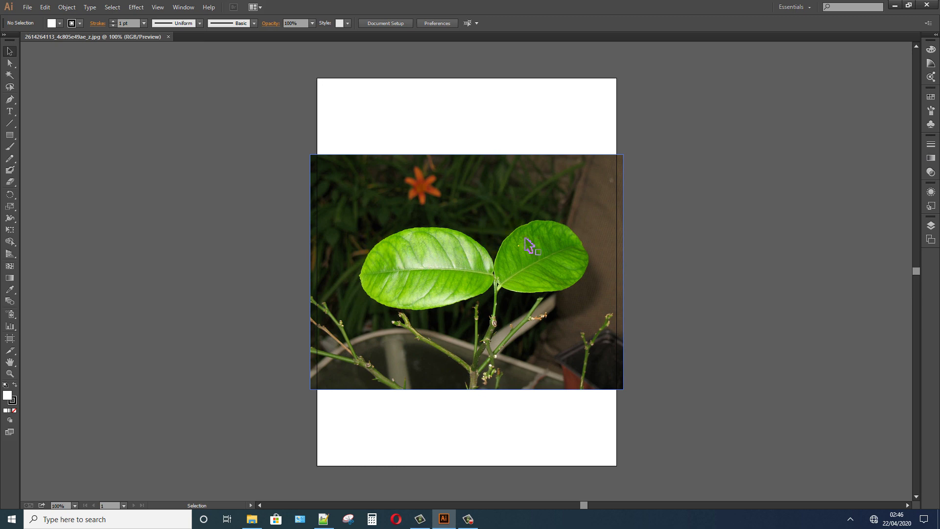
Step: Create Layer 2 in the Layers panel and lock the photo's Layer 1
click(931, 227)
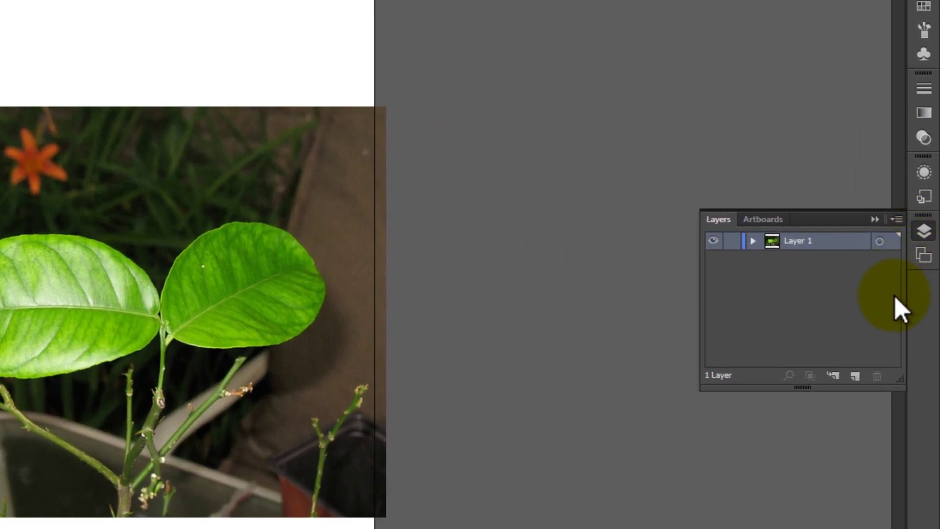
click(855, 377)
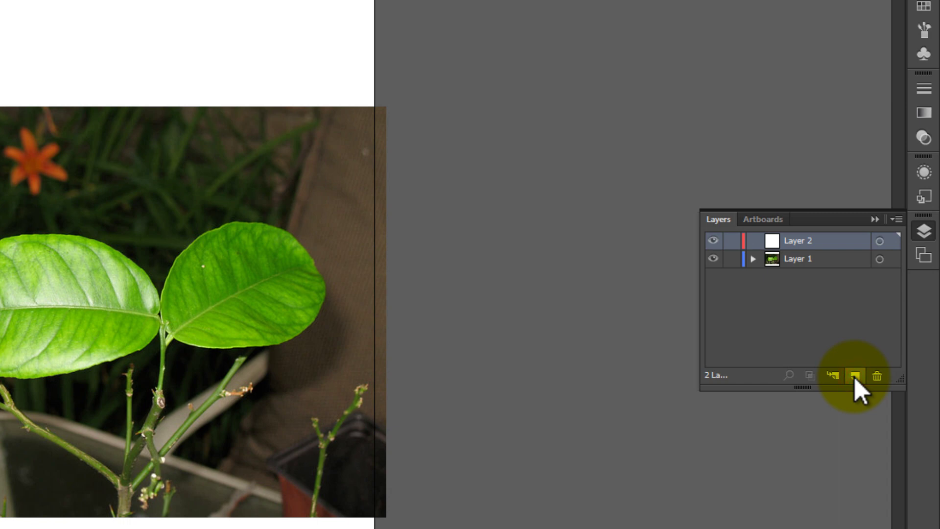
click(732, 258)
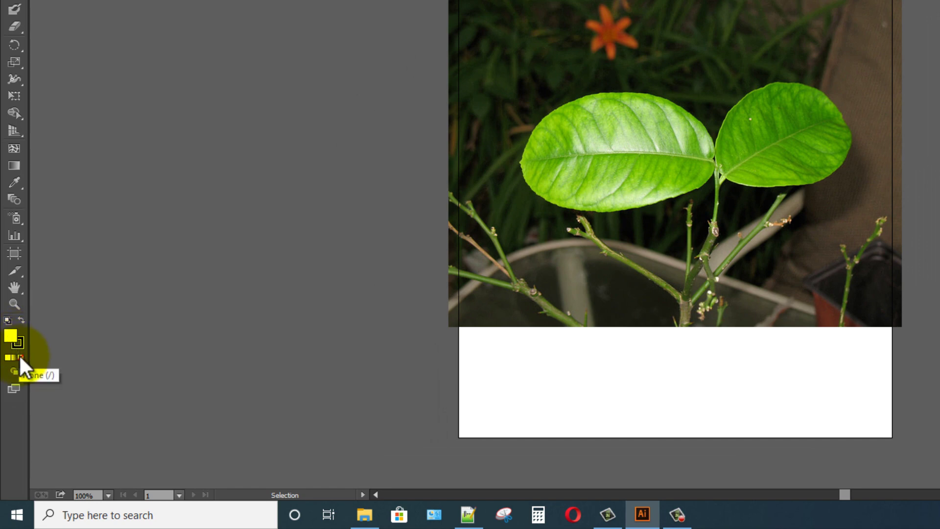
Step: Set both the fill and stroke colours to None in the toolbar
click(20, 357)
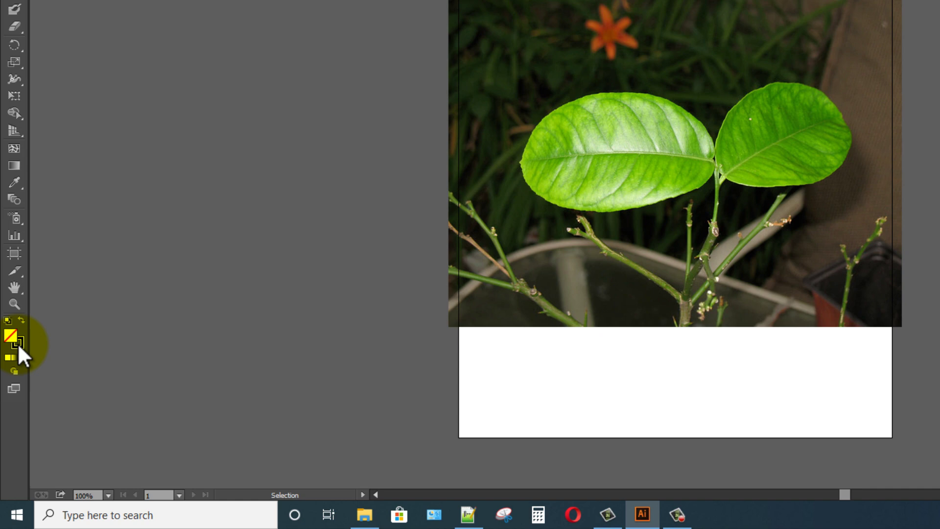
click(18, 343)
click(20, 357)
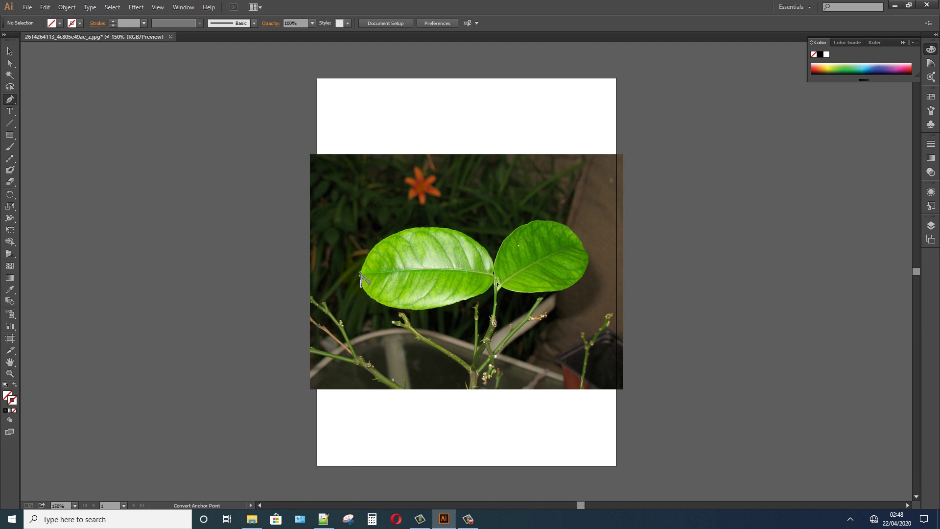
Step: Trace the left leaf's upper edge with Pen anchors and curves
scroll(361, 279, up, 2)
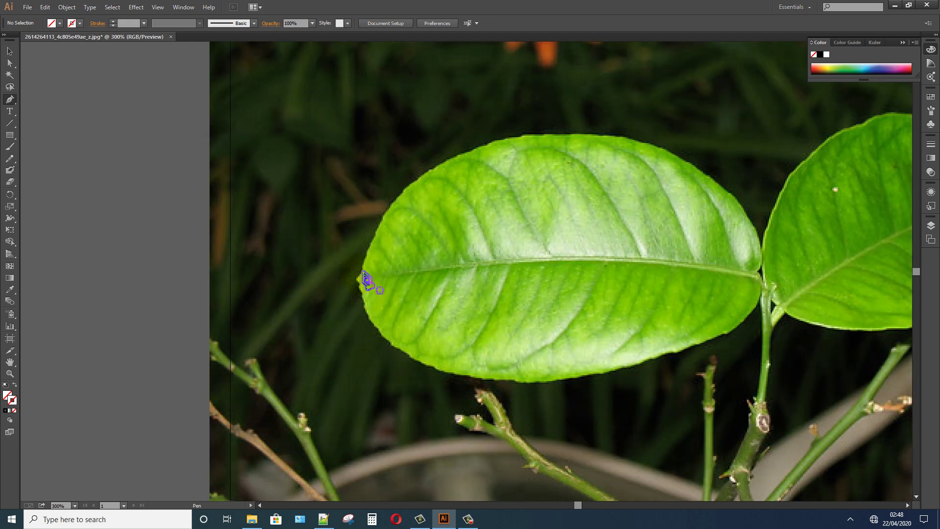
click(362, 278)
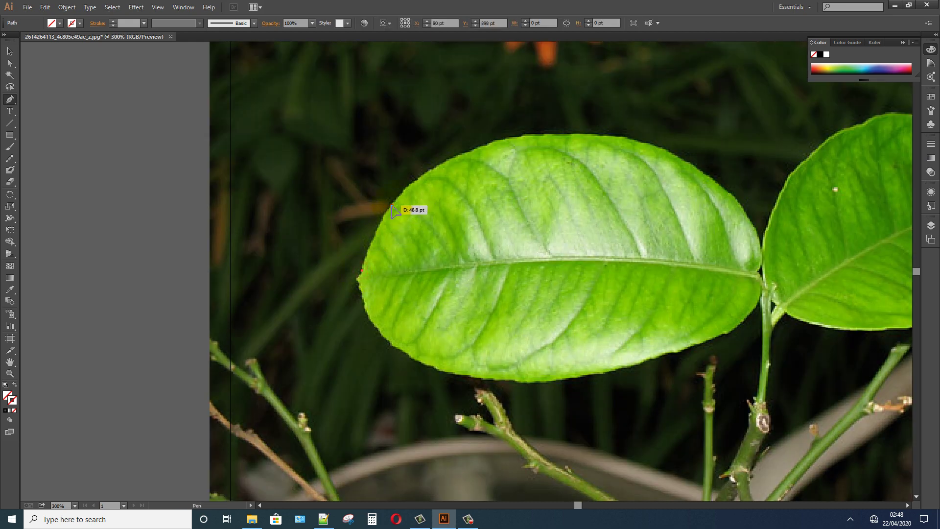
drag(382, 214, 392, 205)
drag(440, 165, 473, 149)
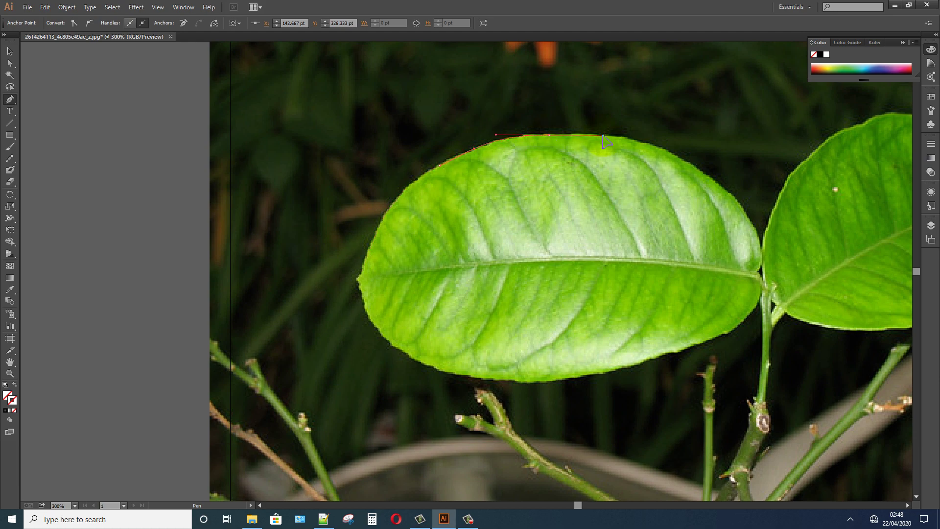
click(670, 151)
click(722, 188)
click(743, 212)
click(762, 248)
Step: Carry the outline onto the right leaf's top and down its right edge
click(783, 186)
click(827, 136)
drag(869, 128, 678, 138)
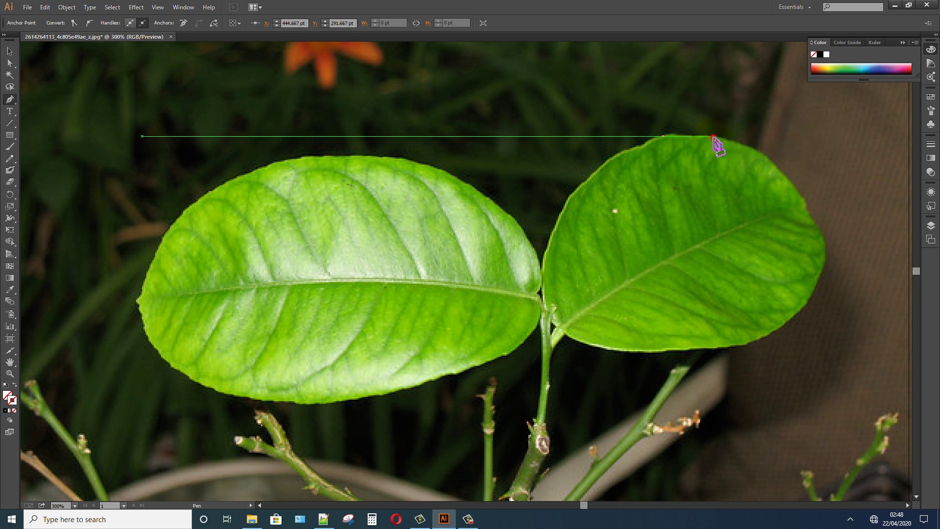
click(712, 136)
drag(783, 173, 789, 178)
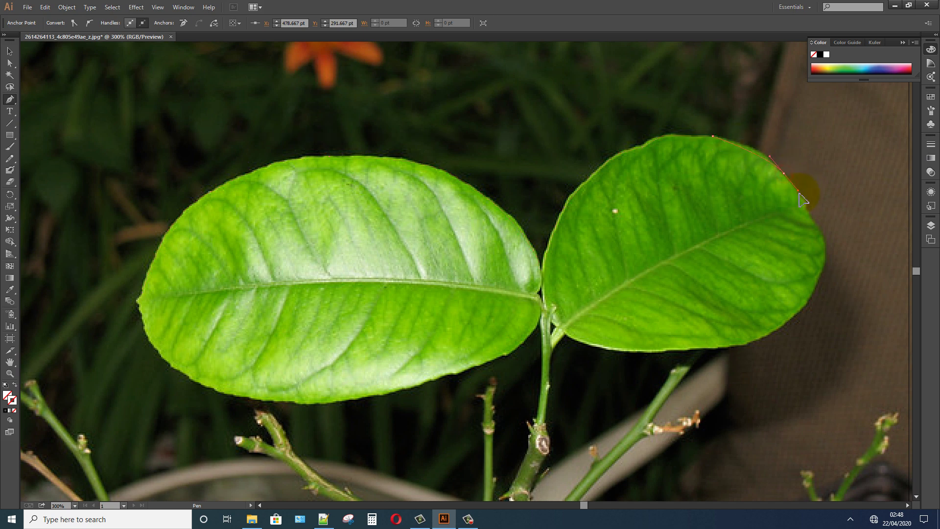
click(806, 209)
click(818, 226)
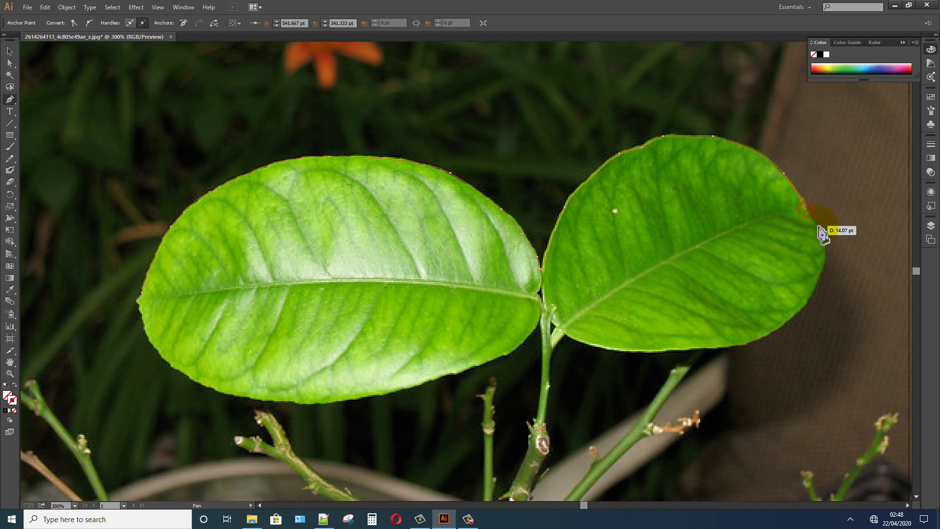
click(824, 266)
click(808, 299)
Step: Trace the right leaf's bottom edge back to the leaf junction
click(769, 334)
click(730, 347)
click(667, 352)
click(626, 351)
Step: Trace down one side of the stem, across its bottom, and back up to the junction
click(564, 336)
click(554, 349)
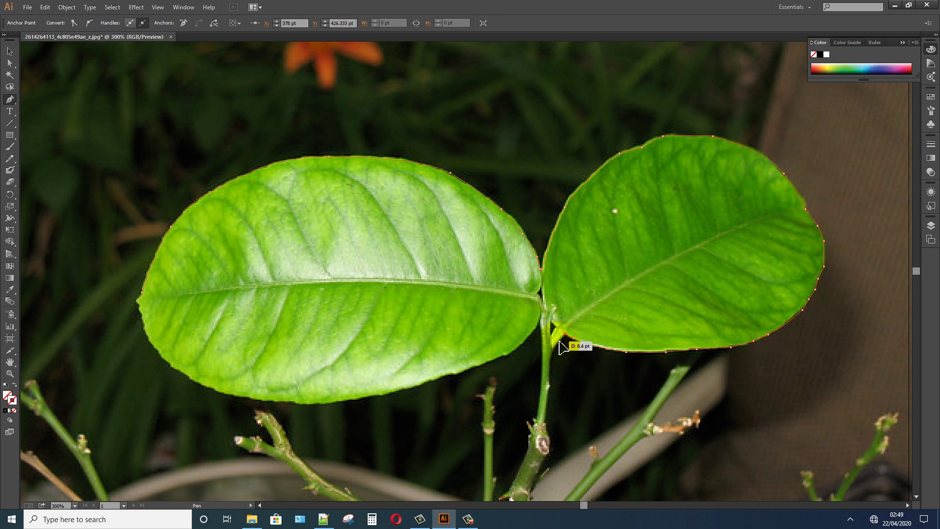
click(549, 381)
click(546, 421)
click(551, 453)
click(536, 474)
click(531, 490)
click(512, 496)
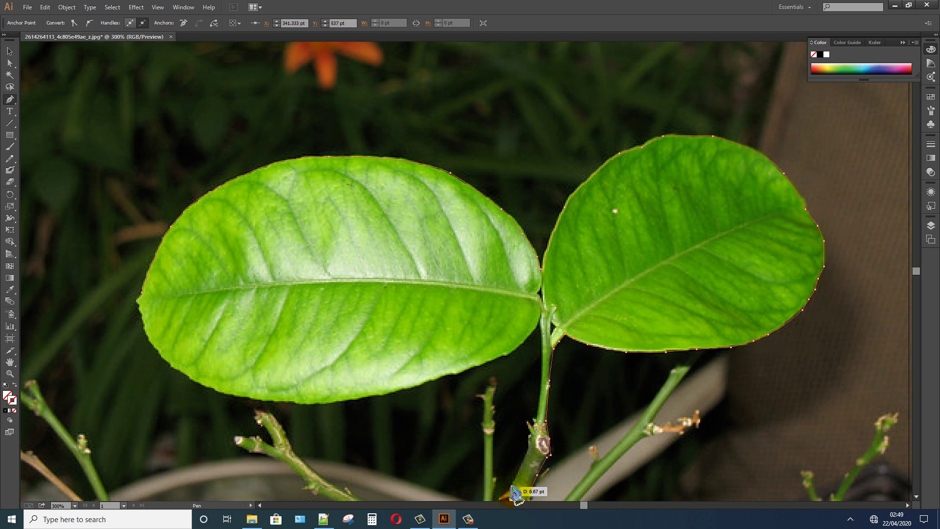
click(512, 487)
click(526, 449)
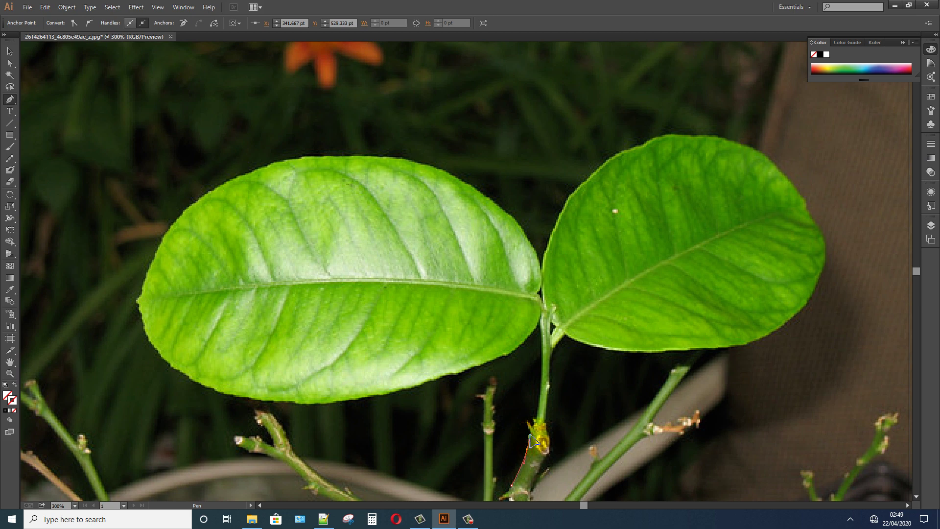
click(537, 414)
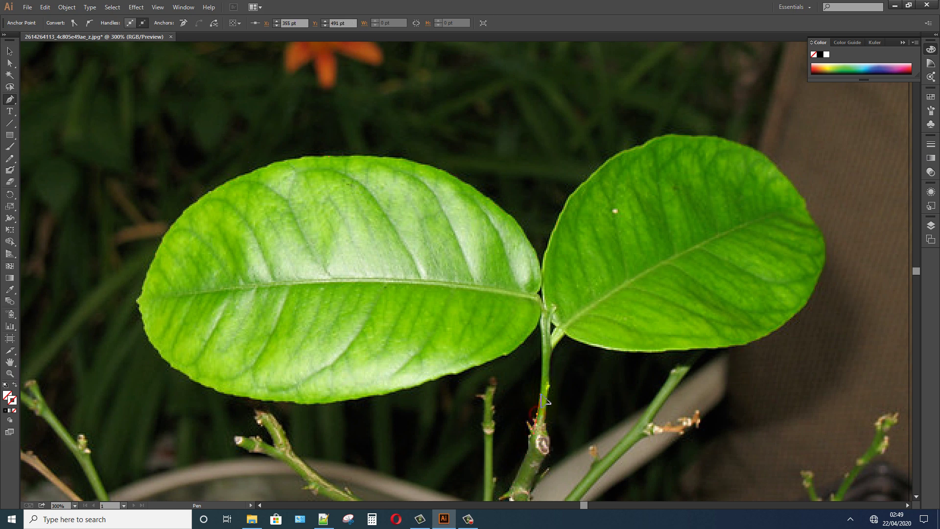
drag(546, 331, 545, 329)
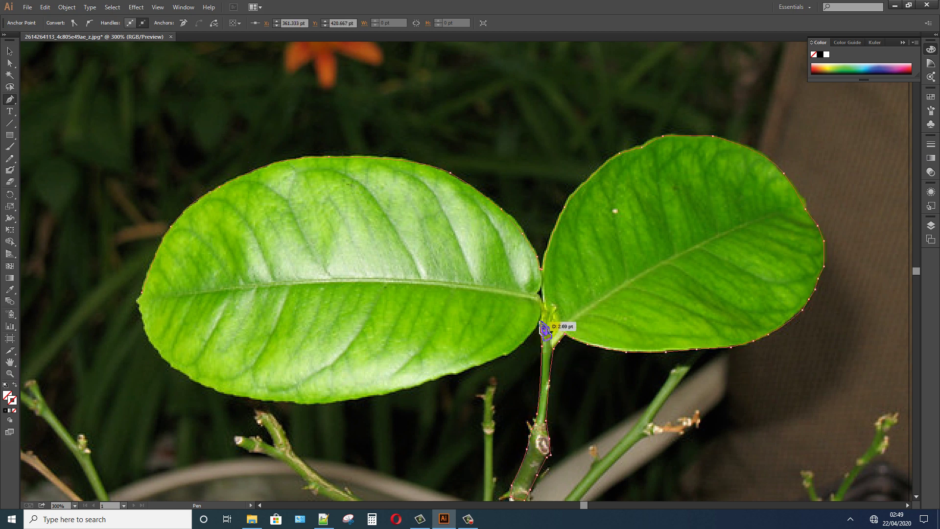
Step: Trace the left leaf's lower edge and close the path at the starting anchor
click(517, 347)
click(462, 371)
click(435, 378)
click(390, 391)
click(312, 403)
click(250, 395)
click(208, 386)
drag(178, 368, 180, 376)
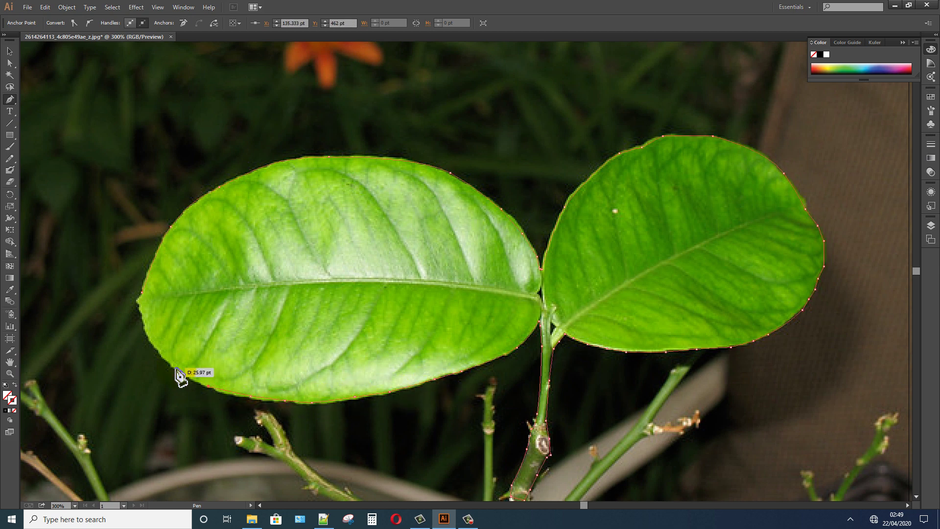
click(160, 352)
click(142, 308)
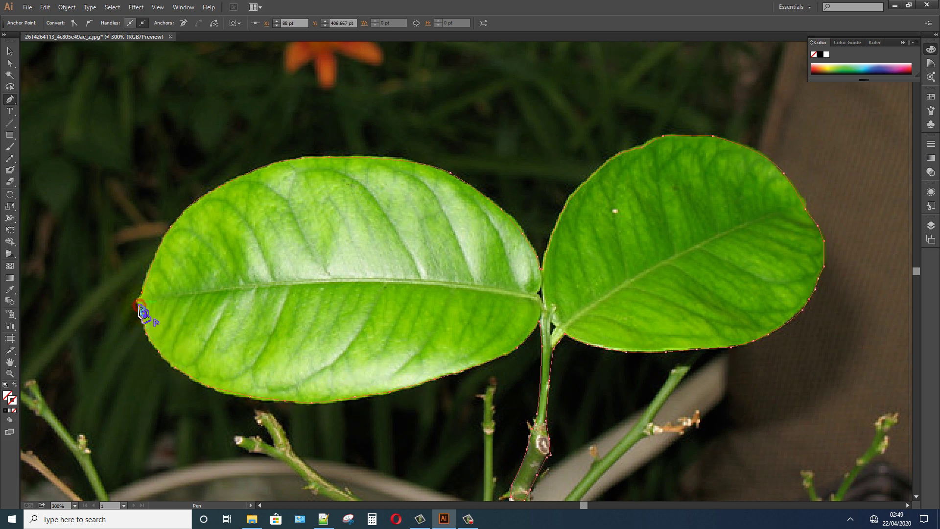
mouse_move(141, 309)
mouse_down()
mouse_move(144, 300)
mouse_move(149, 314)
mouse_up()
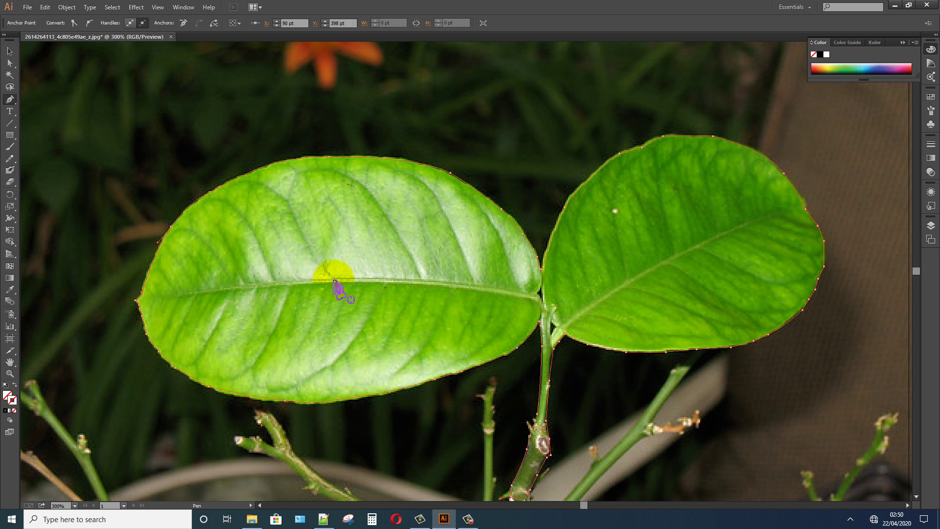
Step: Move the traced outline onto Layer 1, select all, and make a clipping mask
click(931, 226)
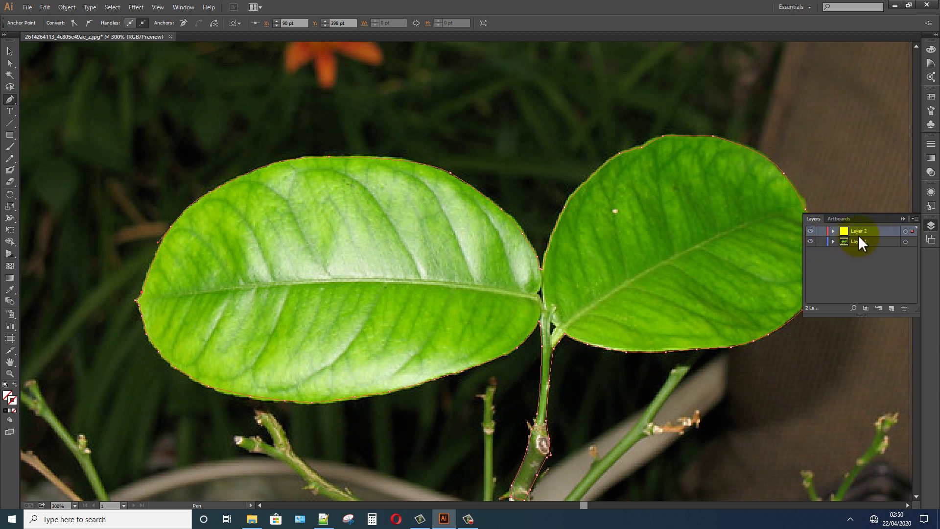
drag(911, 234, 908, 245)
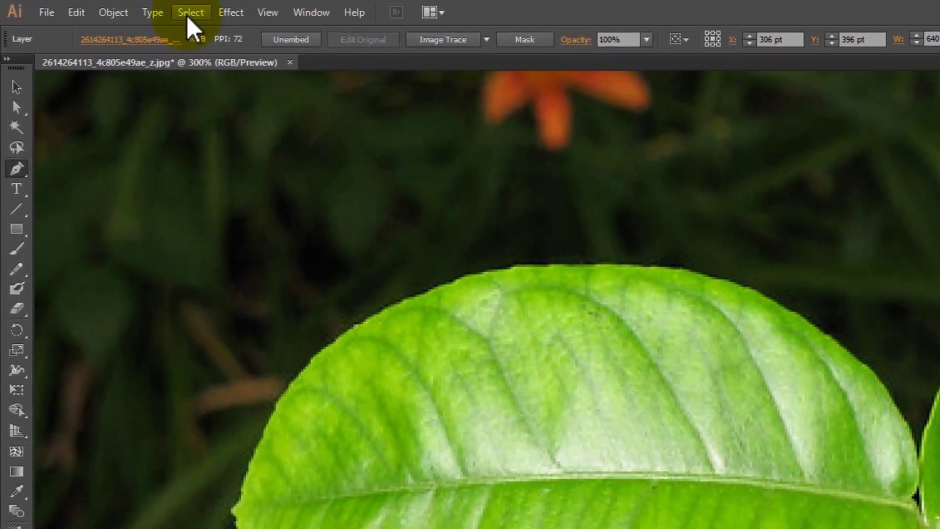
click(112, 8)
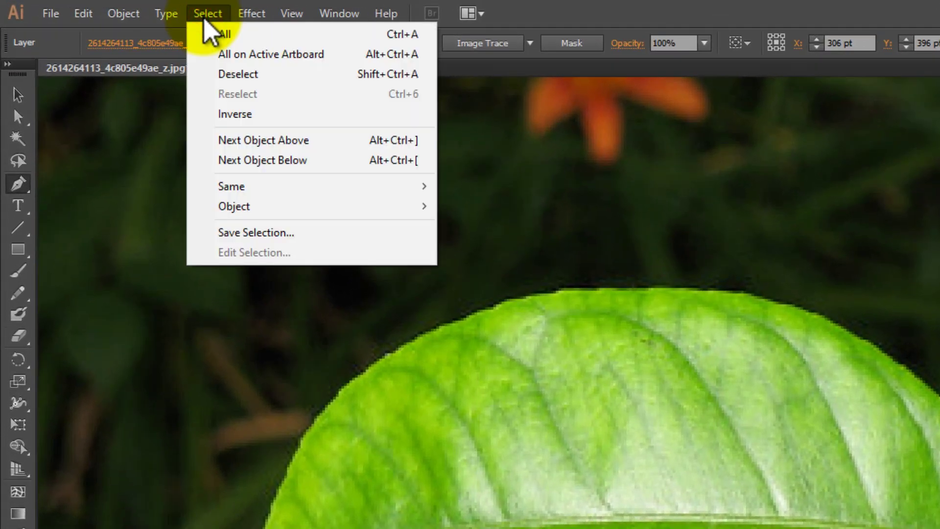
click(223, 35)
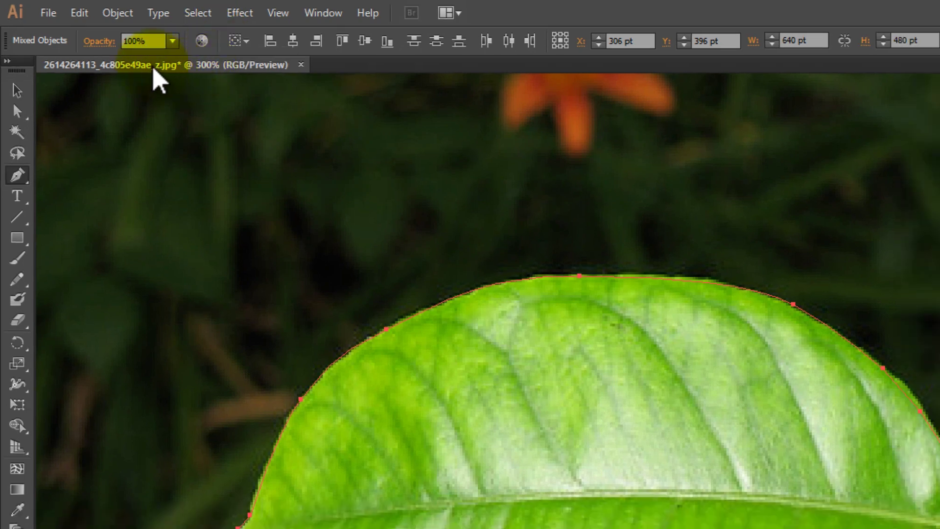
click(120, 19)
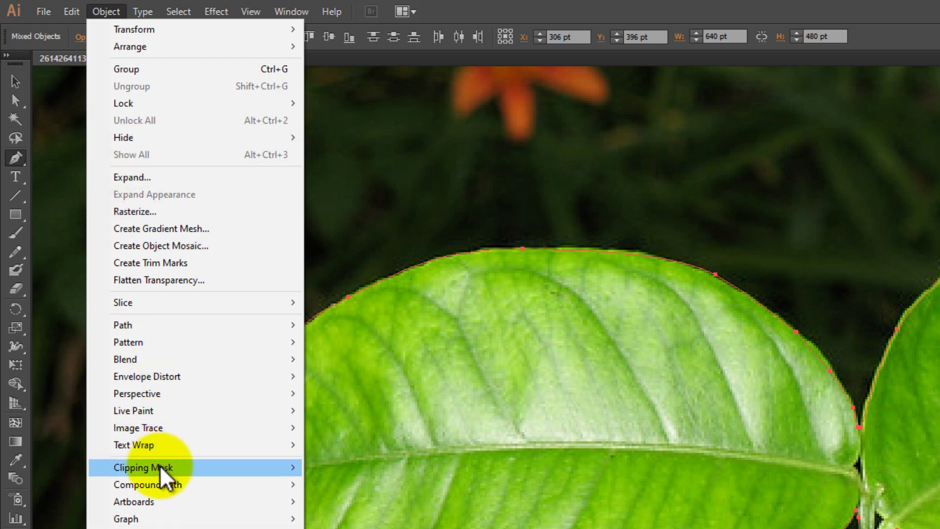
mouse_move(220, 471)
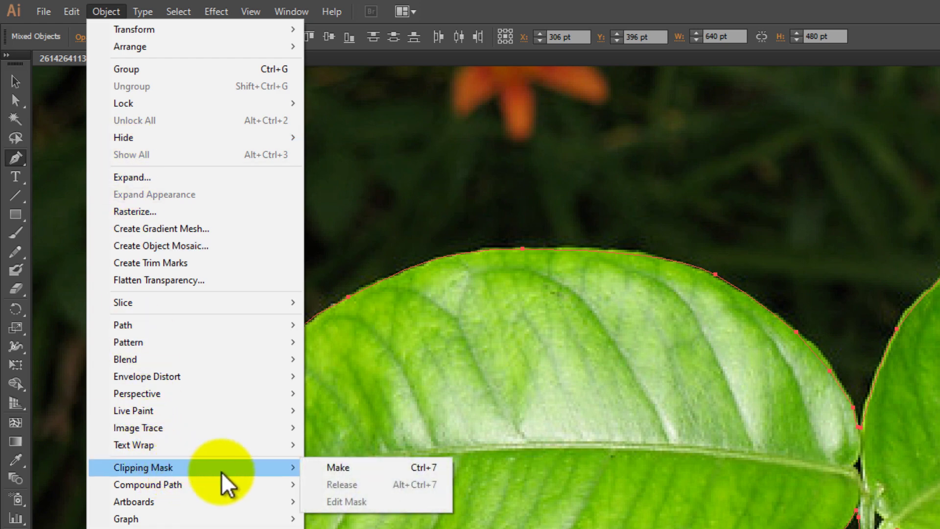
click(404, 468)
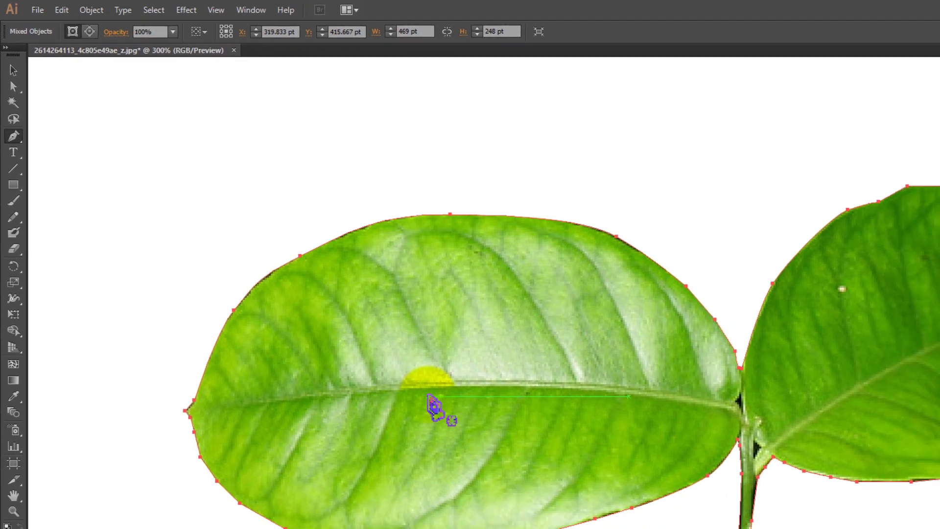
Step: Export the artwork to the Desktop as a PNG named 'test file'
scroll(500, 470, down, 1)
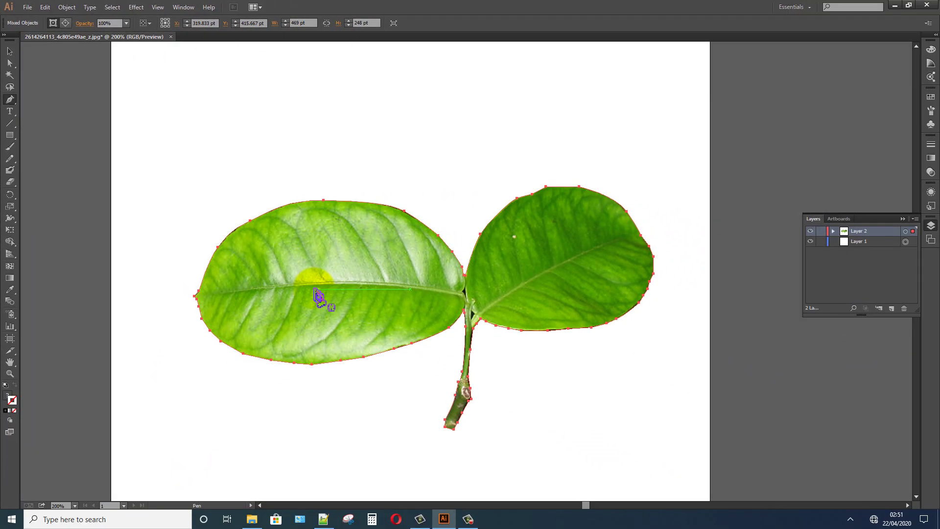
click(27, 8)
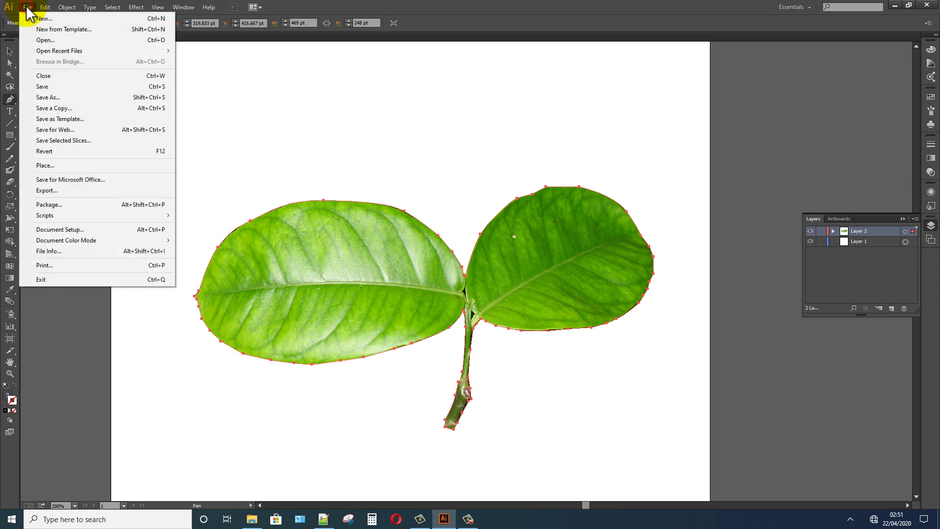
click(63, 190)
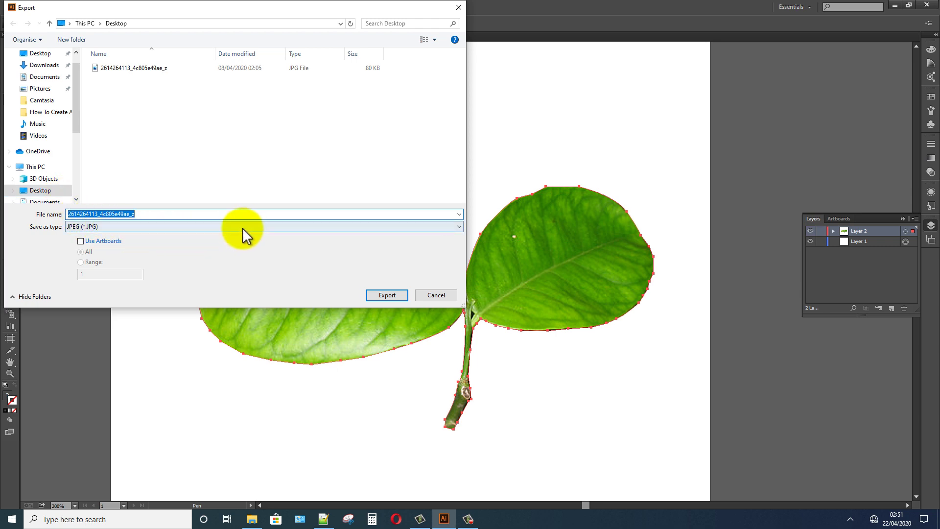
click(85, 228)
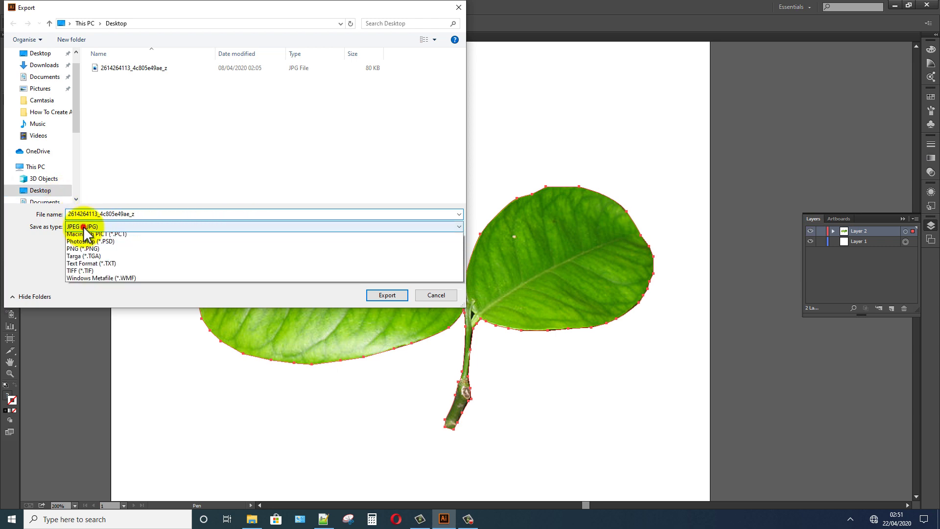
click(85, 303)
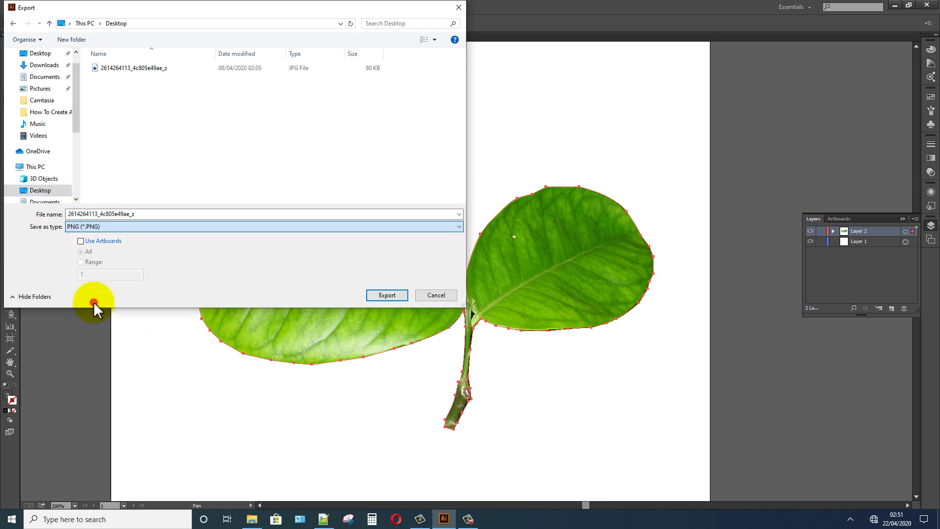
double_click(175, 214)
text(test file)
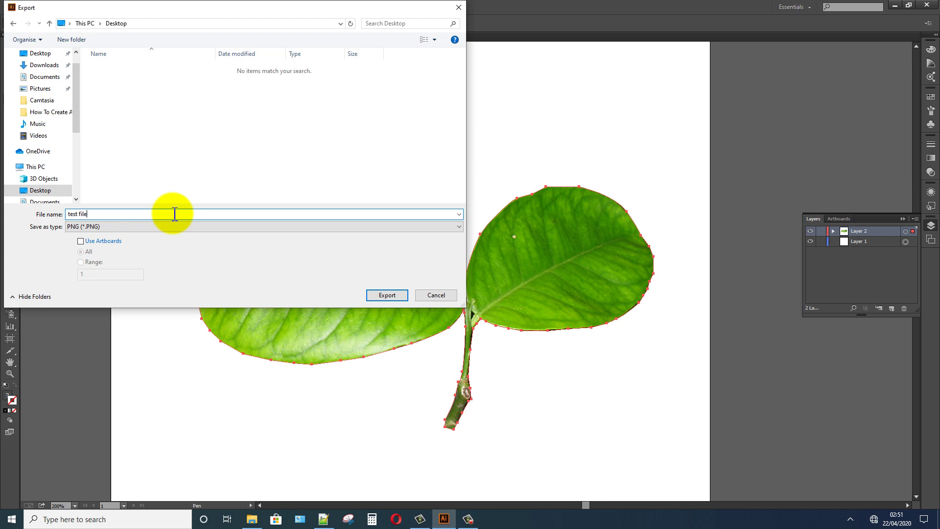
click(391, 298)
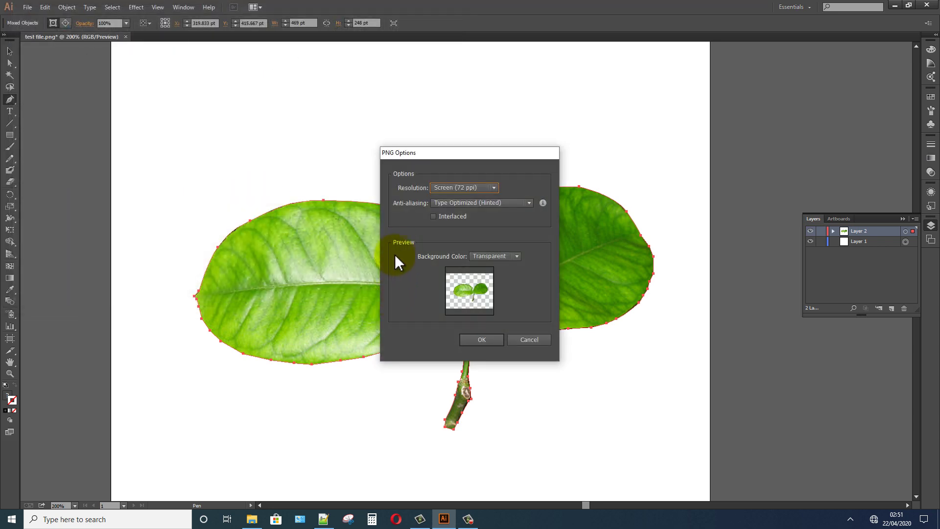
Step: Keep the PNG background colour Transparent and confirm the PNG options
click(493, 254)
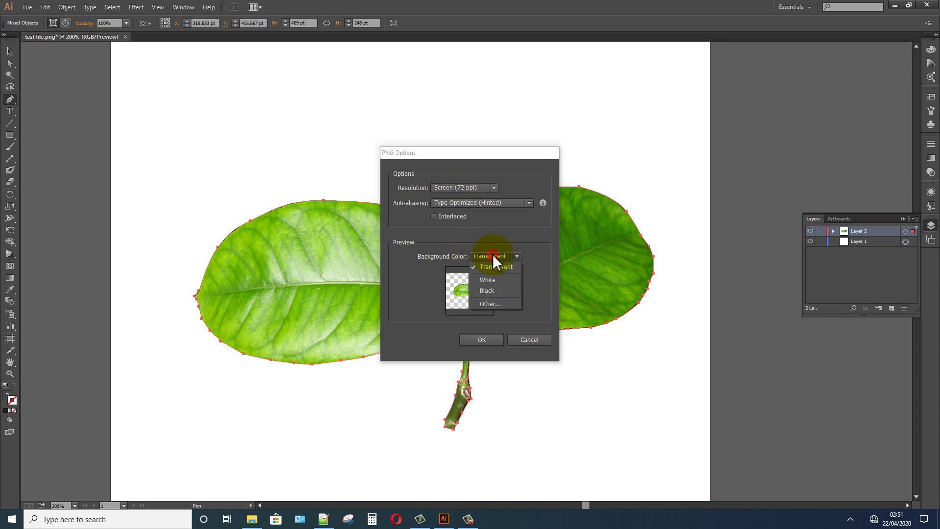
click(492, 254)
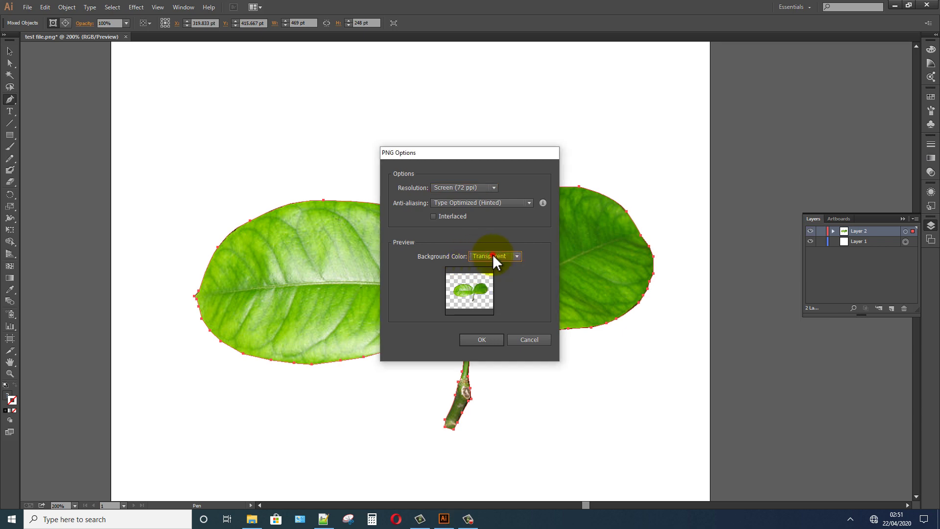
click(484, 340)
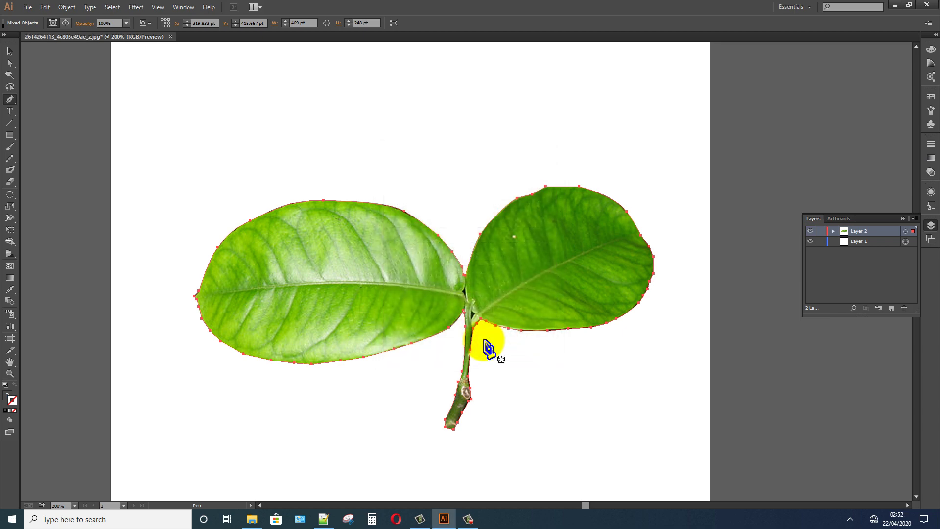
Step: Minimize Illustrator and open test file.png from the desktop
click(895, 6)
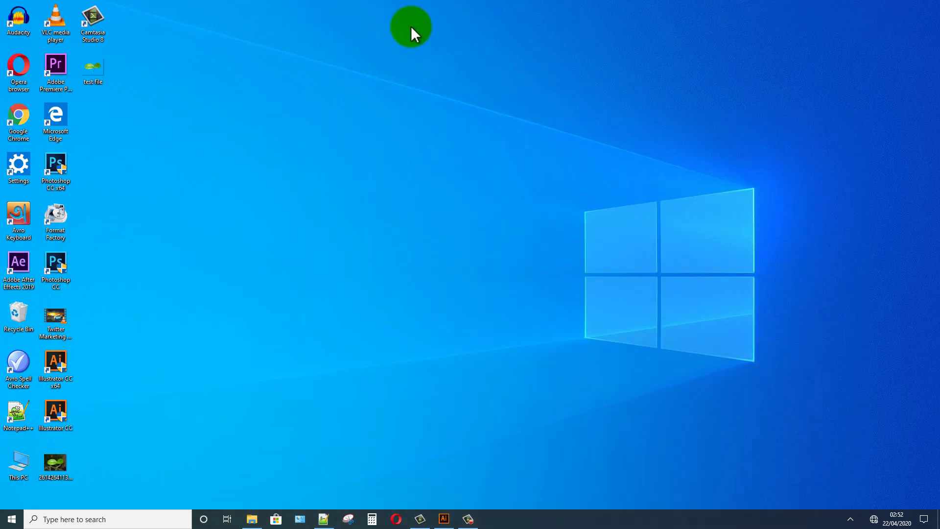
right_click(96, 69)
click(105, 71)
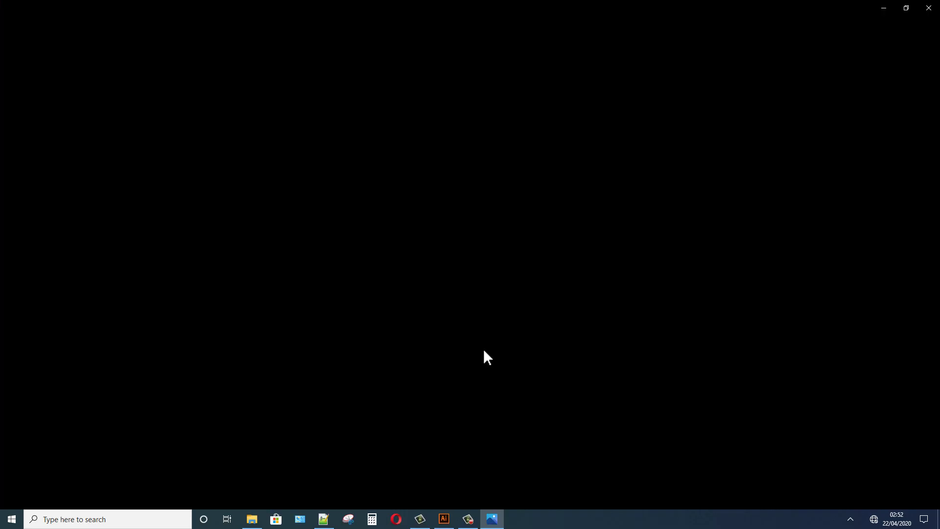